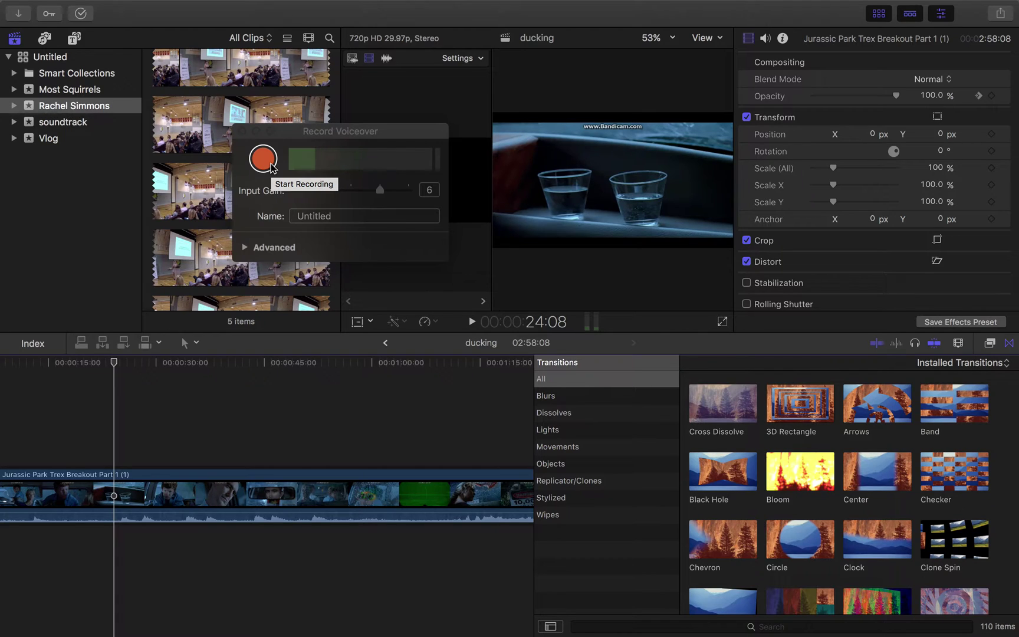
- Record a short clapping voiceover, play it back, and select the new clip
left_click(263, 161)
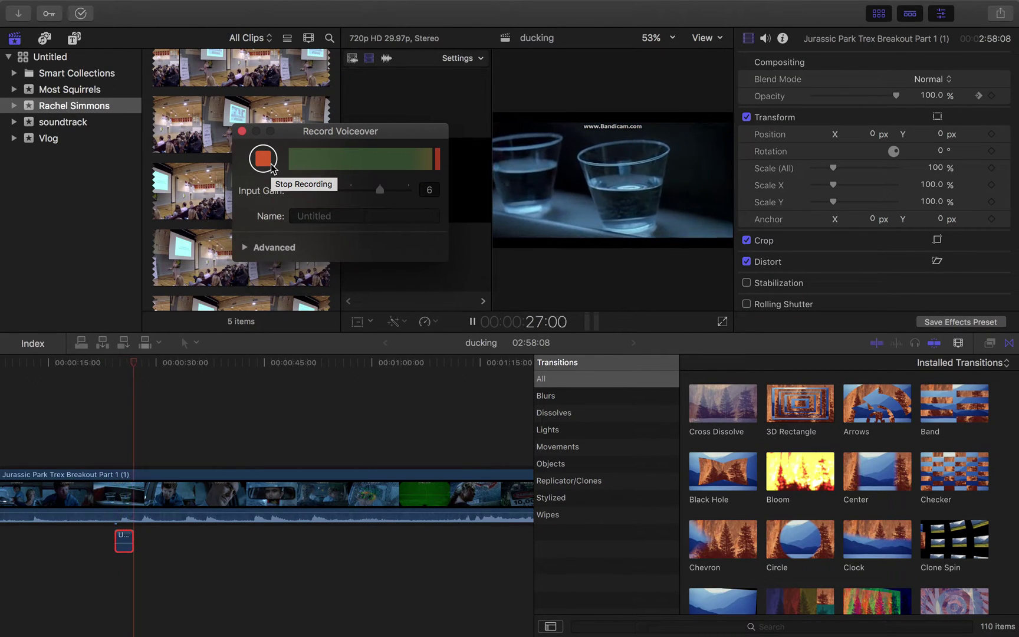
left_click(265, 159)
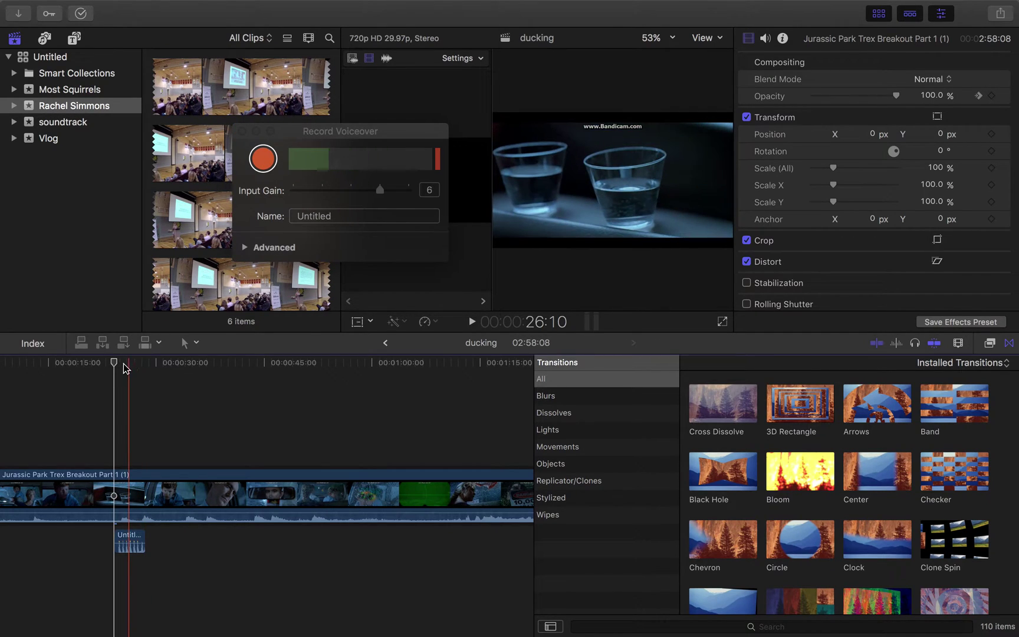
key("space")
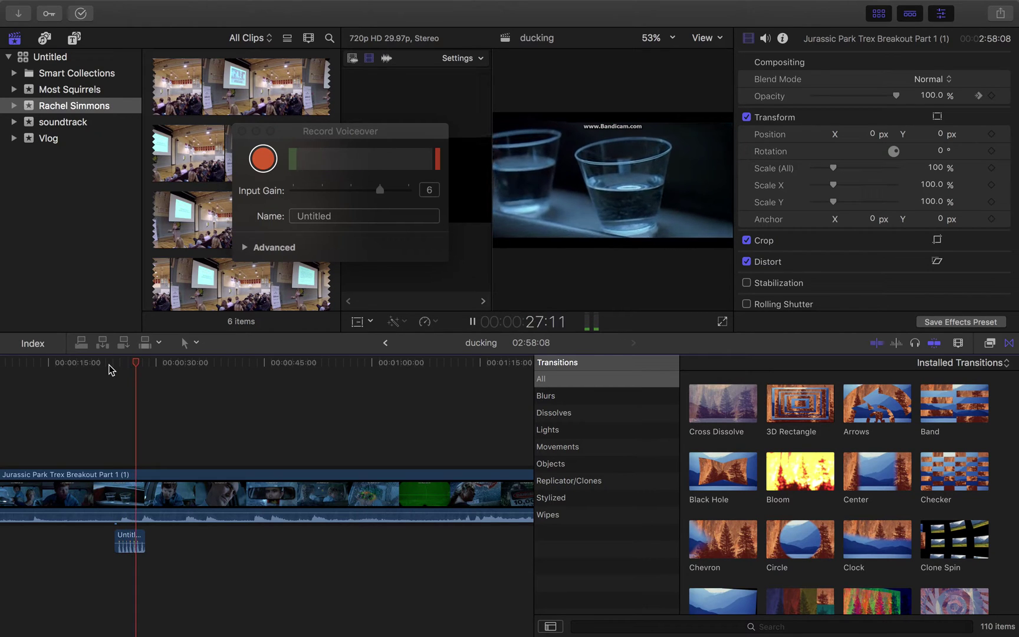
key("space")
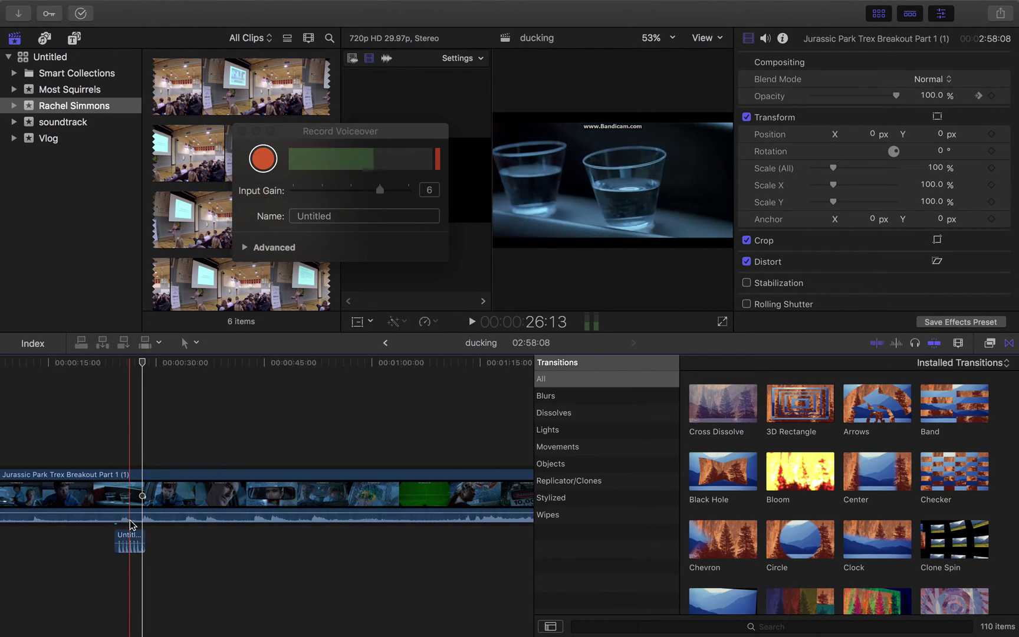
left_click(130, 540)
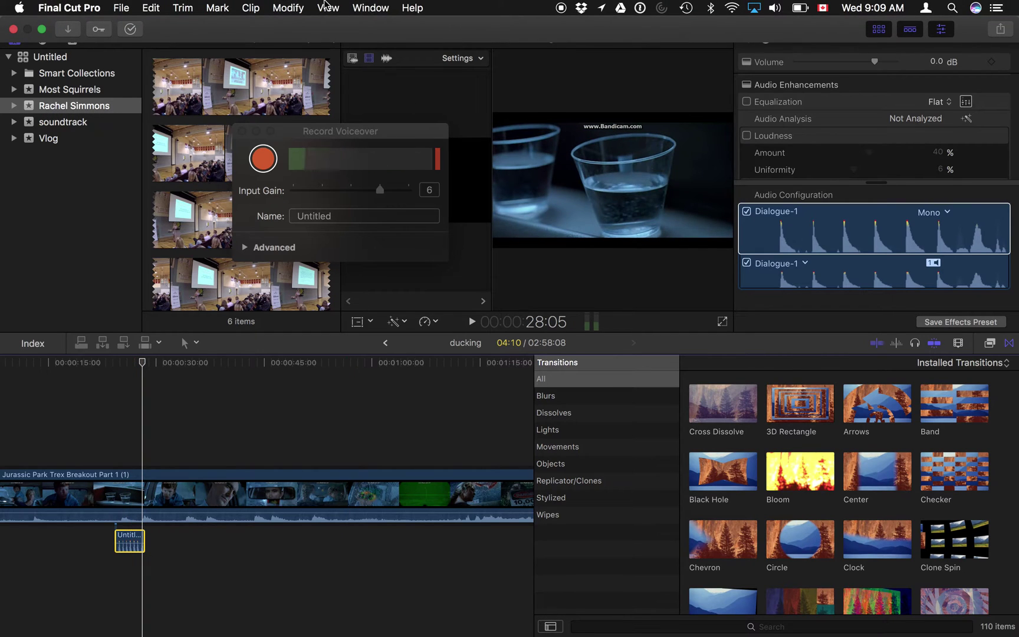
- Retime the Untitled-1 voiceover clip to Fast 2x from the Modify menu
left_click(328, 7)
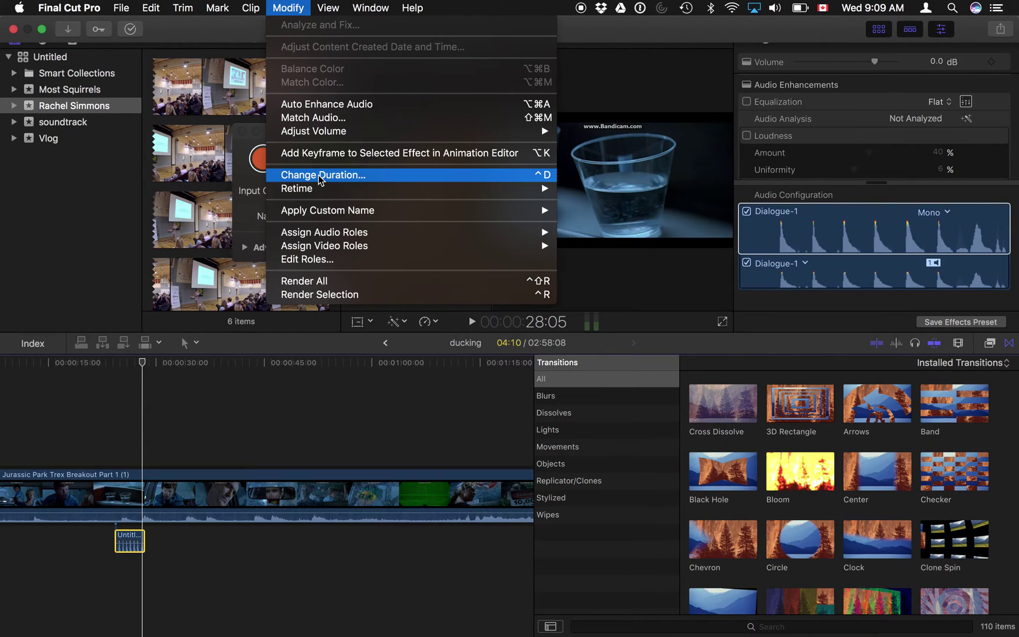
mouse_move(319, 189)
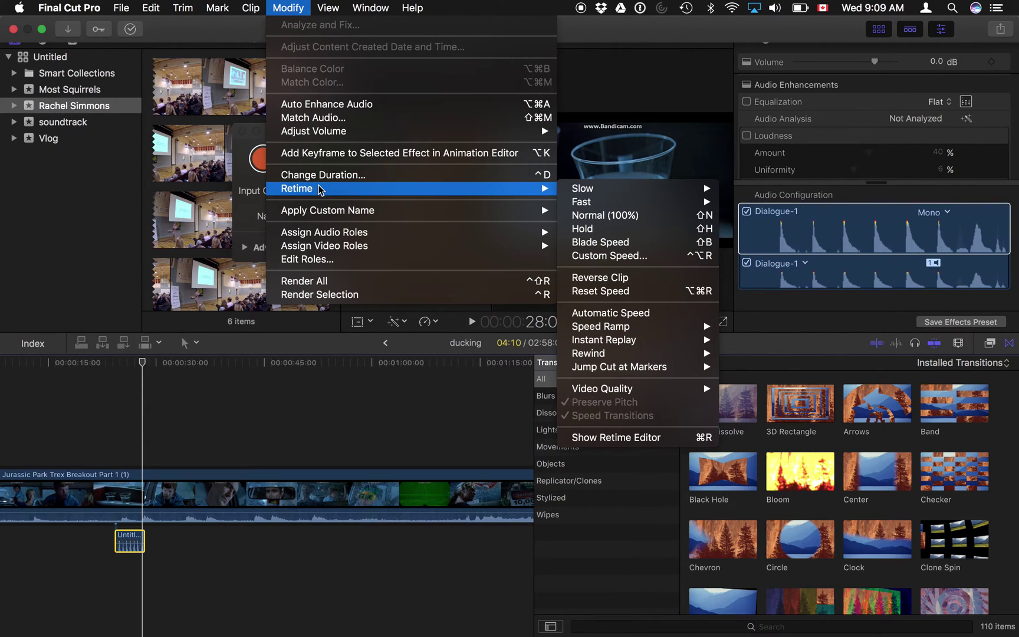
mouse_move(605, 202)
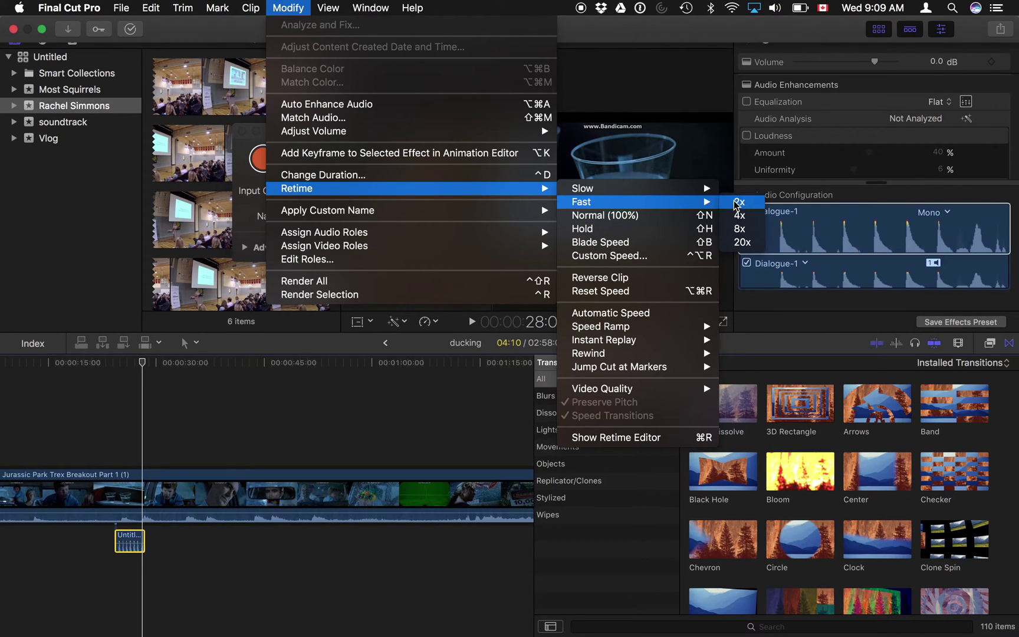
left_click(738, 202)
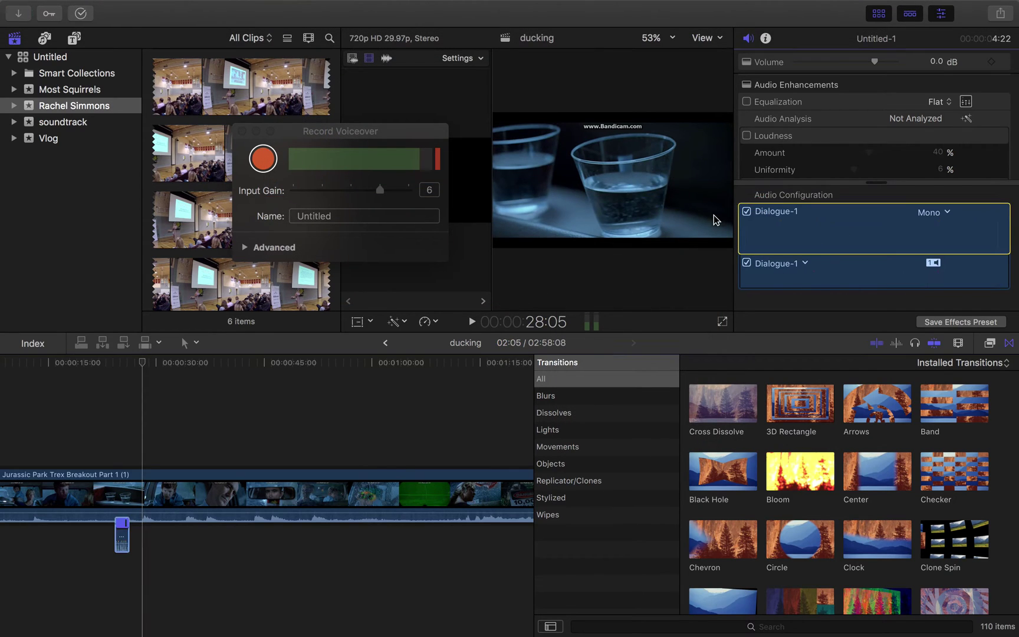
- Play the 2x voiceover clip from its start
left_click(109, 546)
key("space")
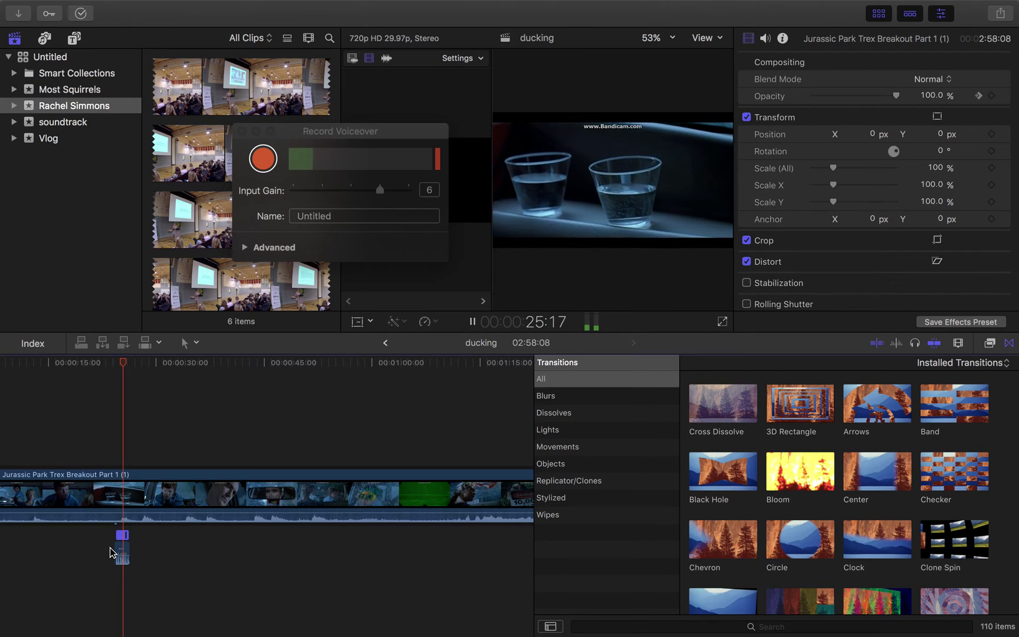
key("space")
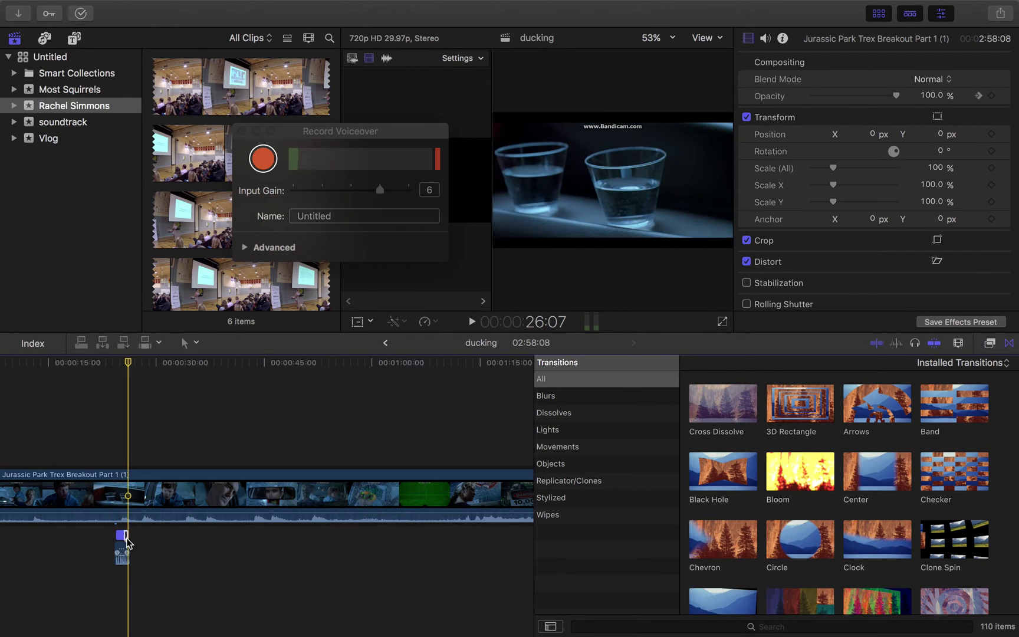
- Drag the voiceover's retime handle right to Slow (16%) and play it back
left_click(123, 544)
left_click_drag(138, 545, 304, 540)
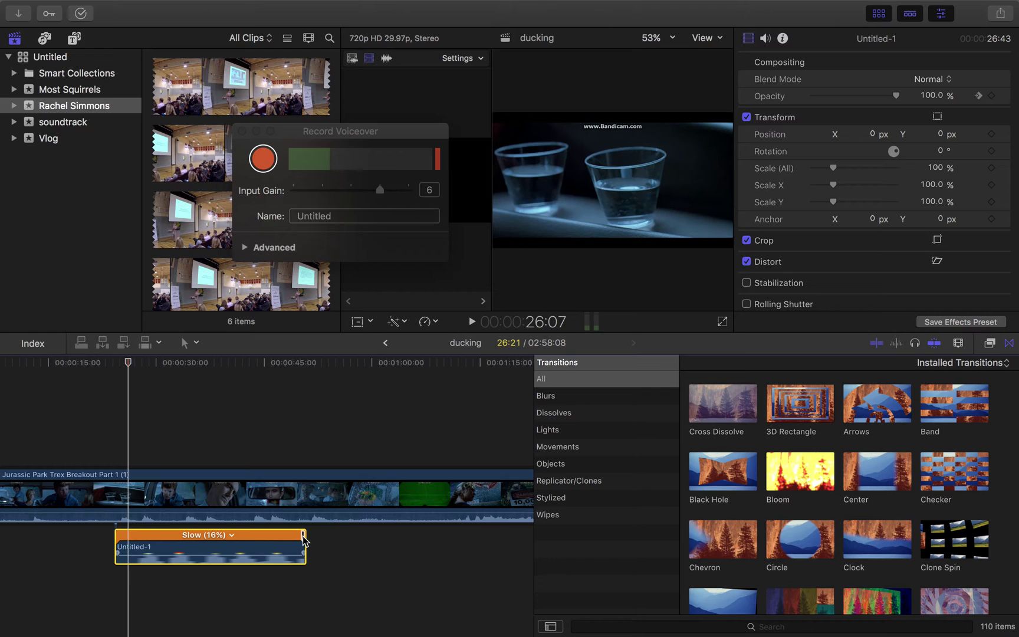
left_click(109, 434)
key("space")
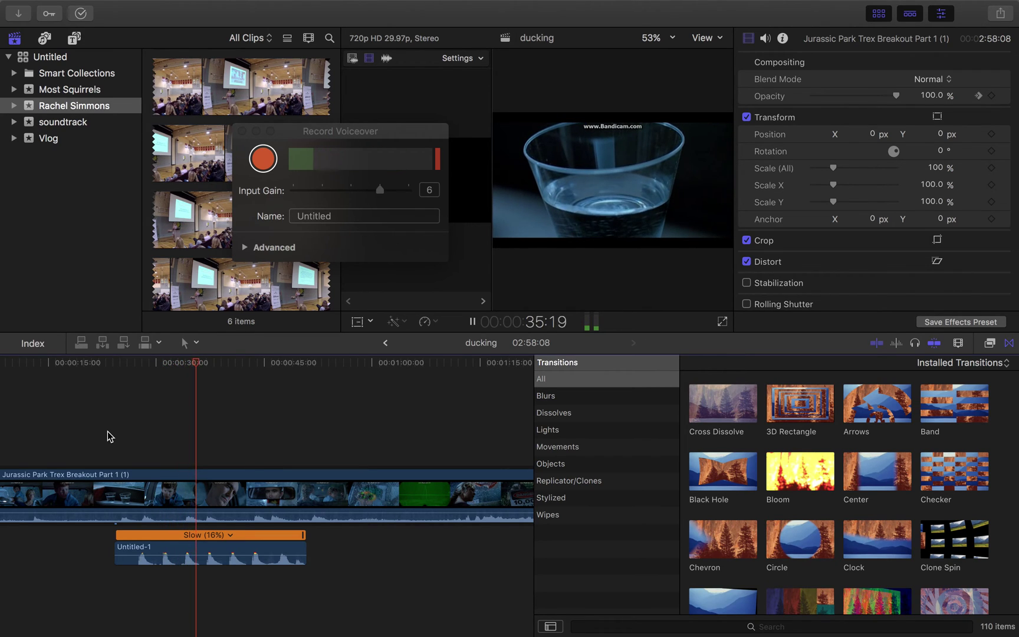
key("space")
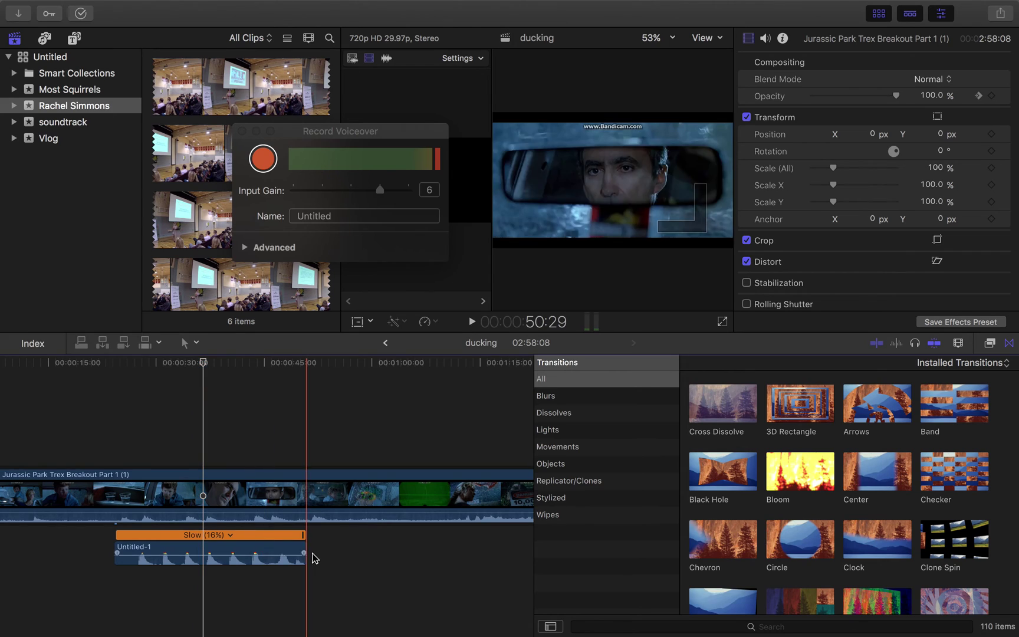
- Drag the voiceover's retime handle far left to a fast sliver and play it
left_click_drag(304, 546, 172, 543)
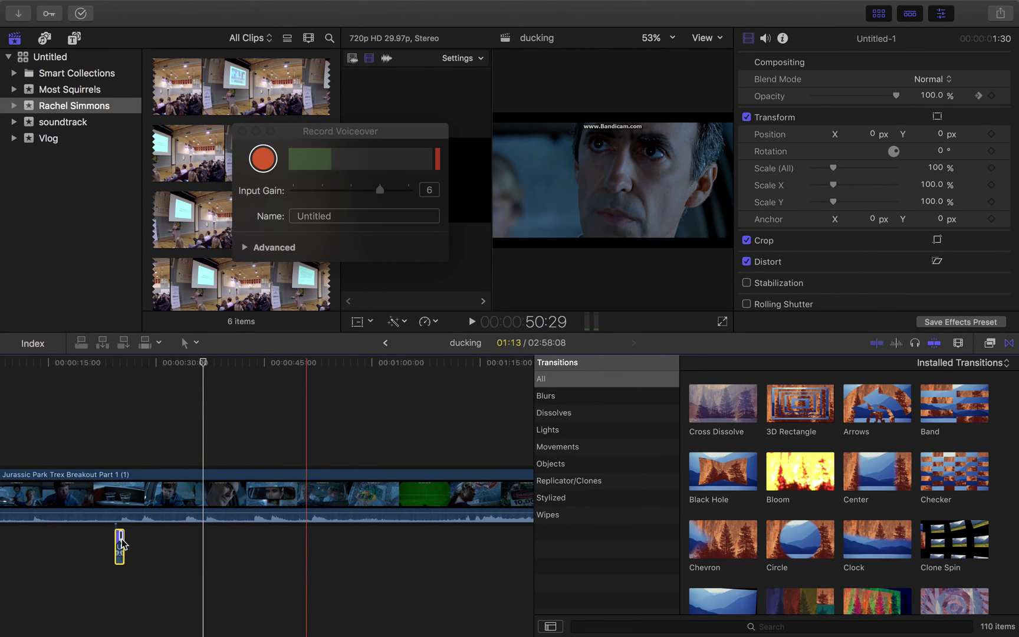
left_click(120, 545)
key("space")
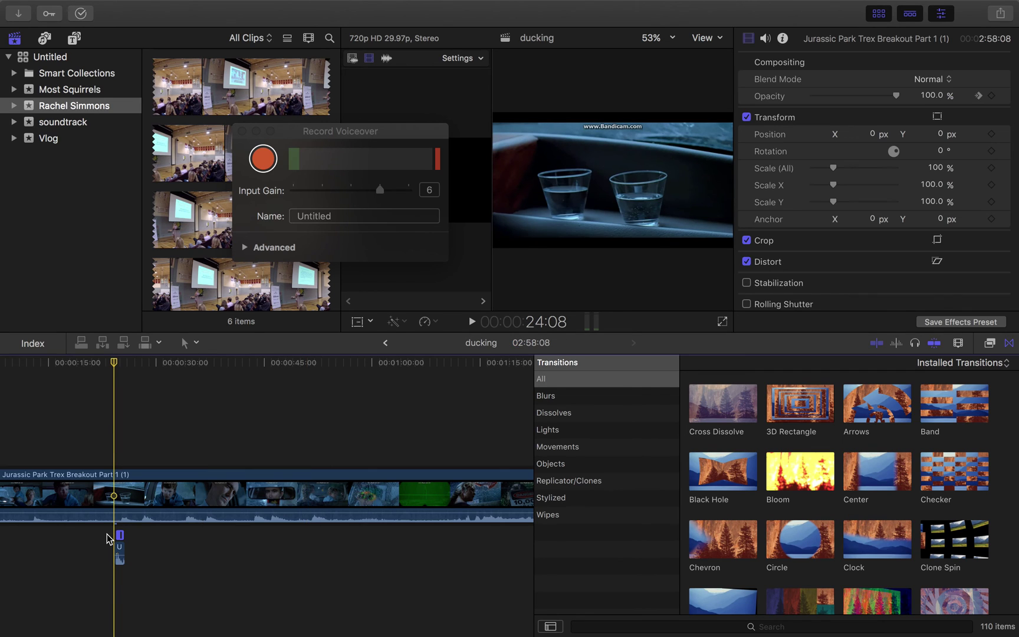
key("space")
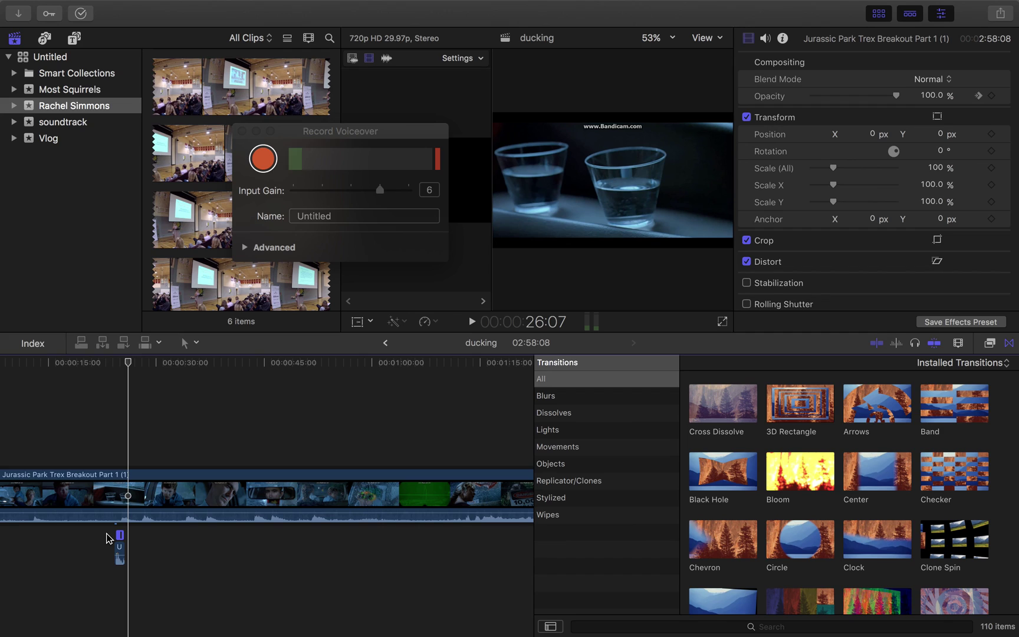